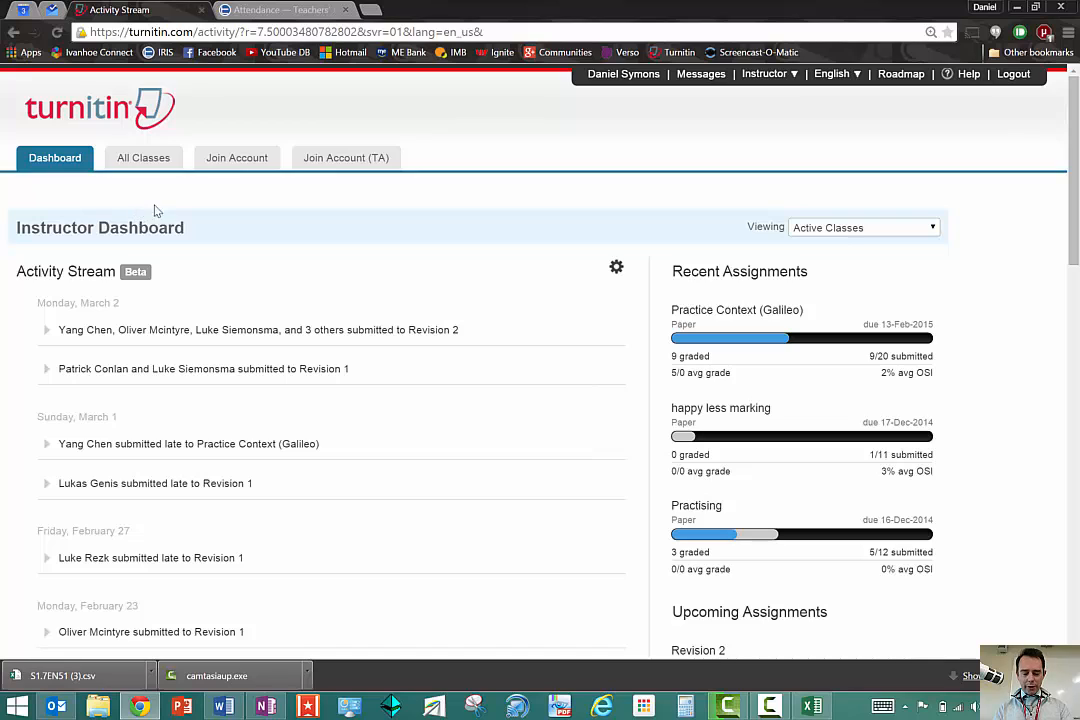
- Open the Year 7B English class from the list of all classes and start a new assignment
{"action": "left_click", "coordinate": [160, 163]}
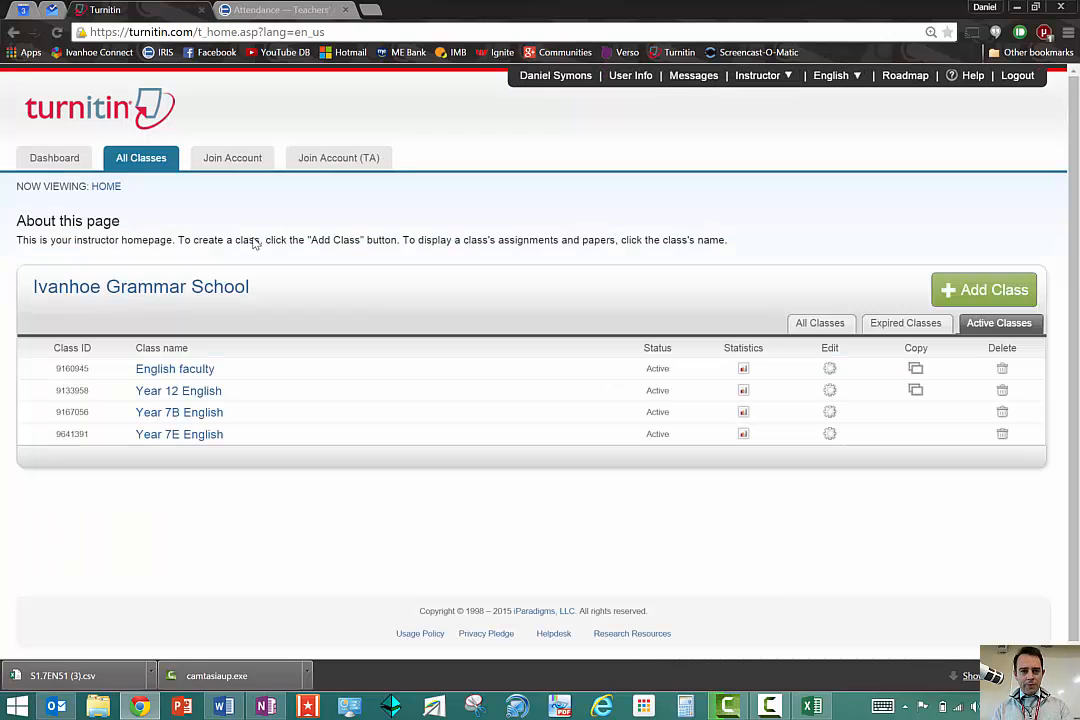
{"action": "left_click", "coordinate": [213, 421]}
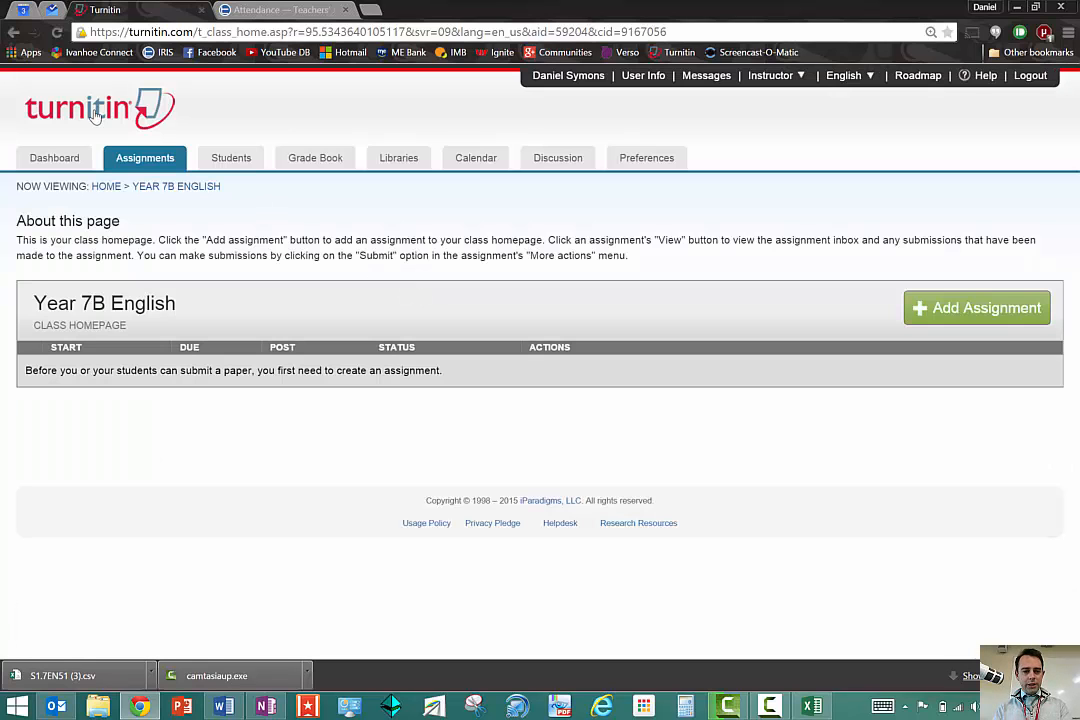
{"action": "left_click", "coordinate": [945, 312]}
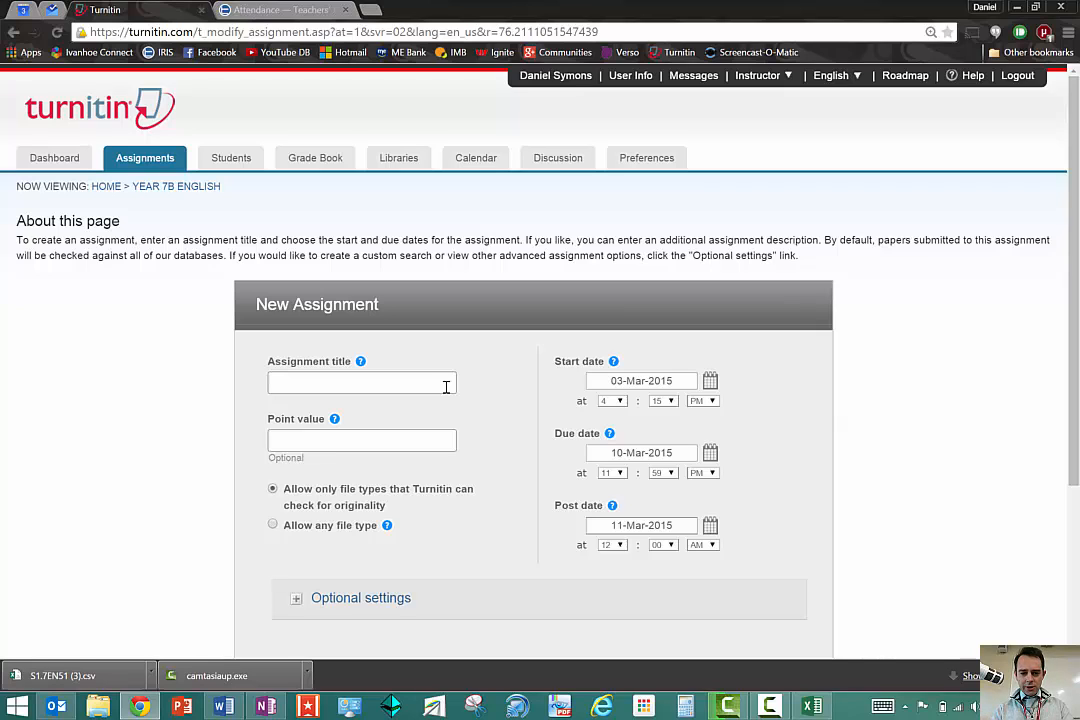
- Title the new assignment "Unit 1 Context piece" and give it a point value of 10
{"action": "left_click", "coordinate": [446, 387]}
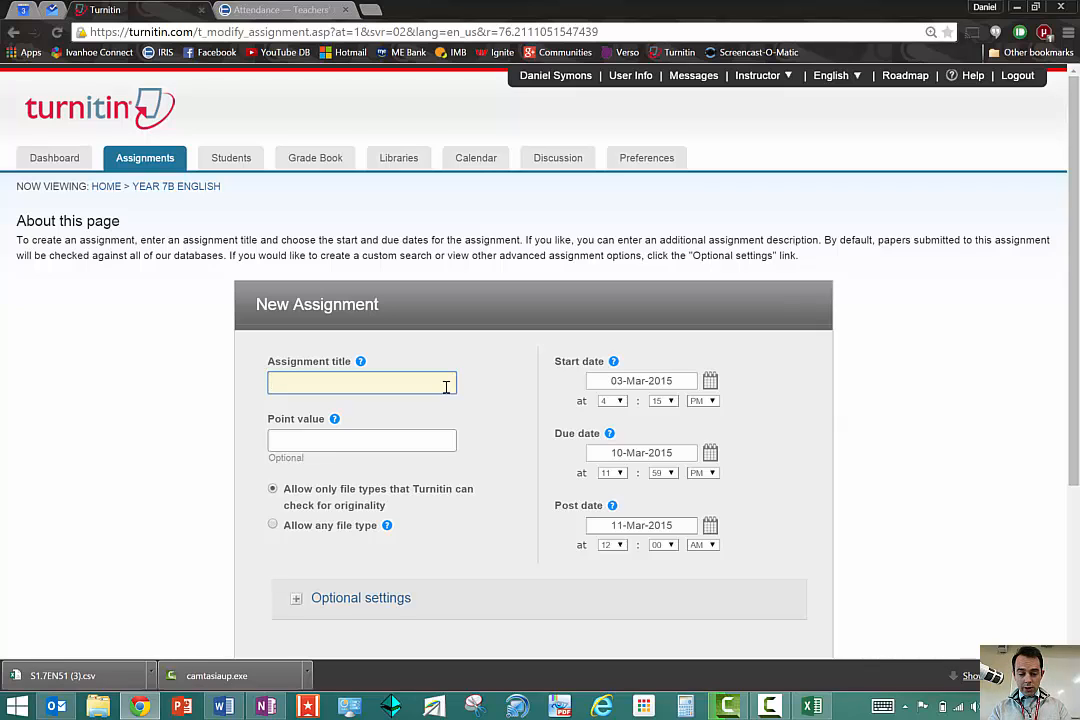
{"action": "type", "text": "Unit "}
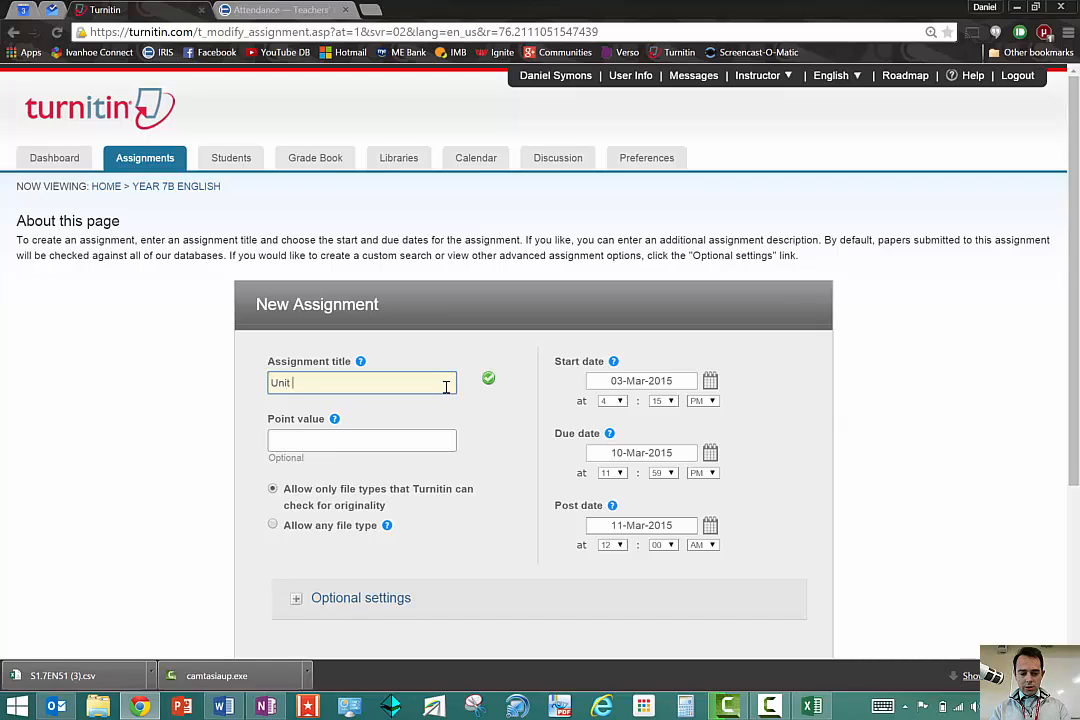
{"action": "type", "text": "1 Contex"}
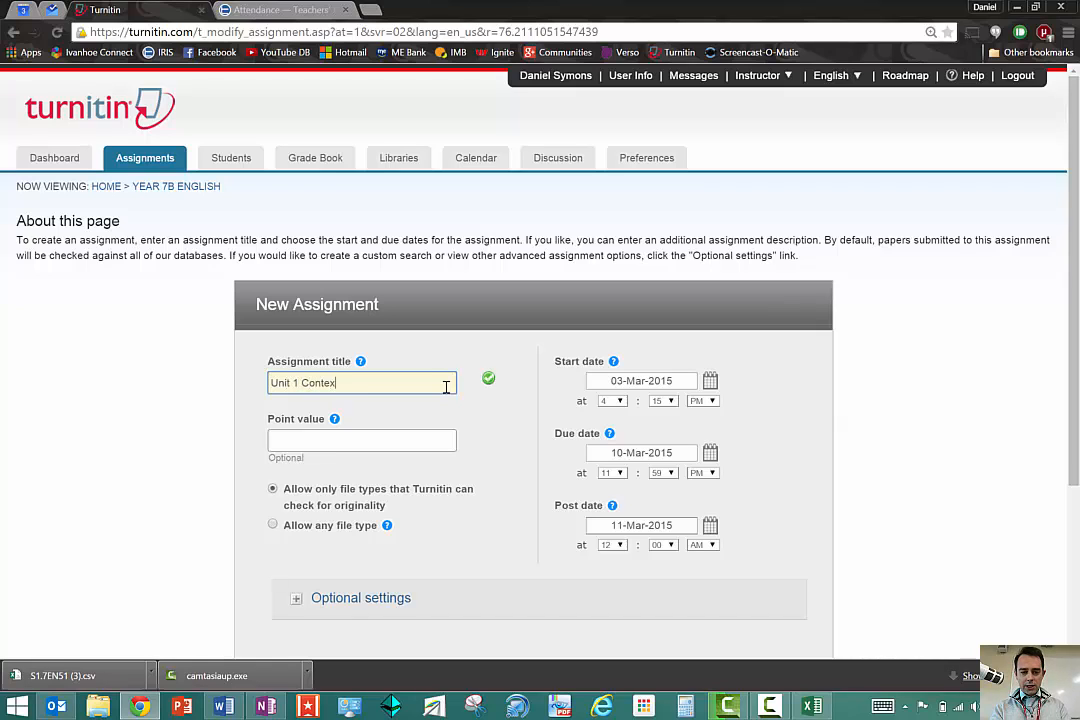
{"action": "type", "text": "t piece"}
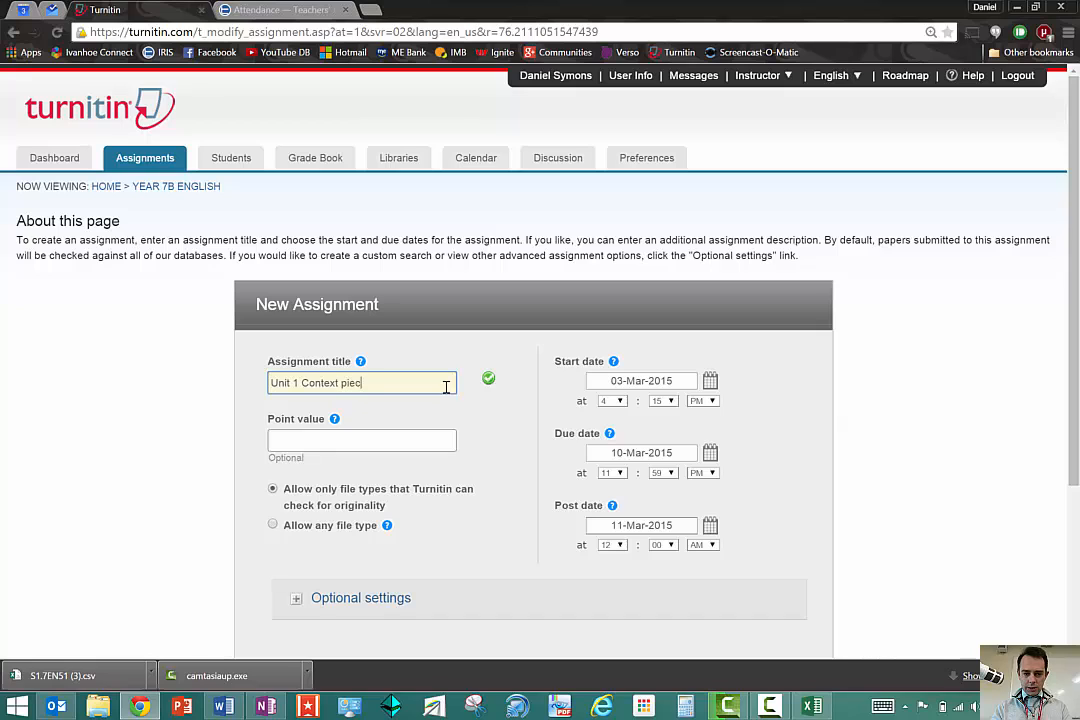
{"action": "left_click", "coordinate": [395, 437]}
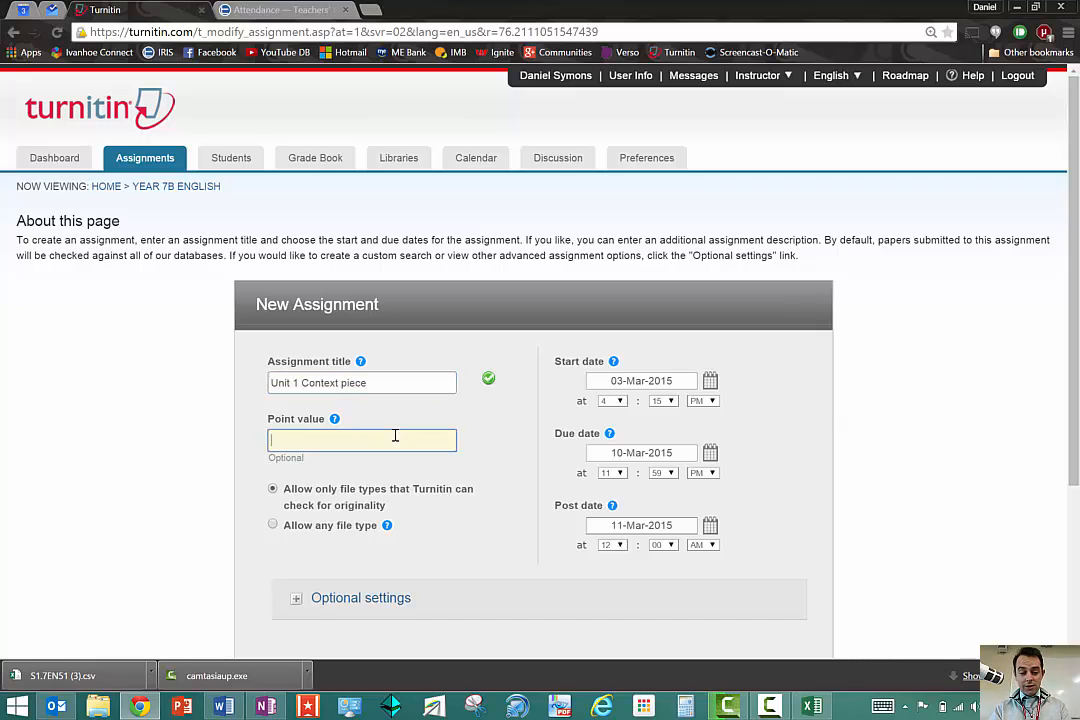
{"action": "type", "text": "10"}
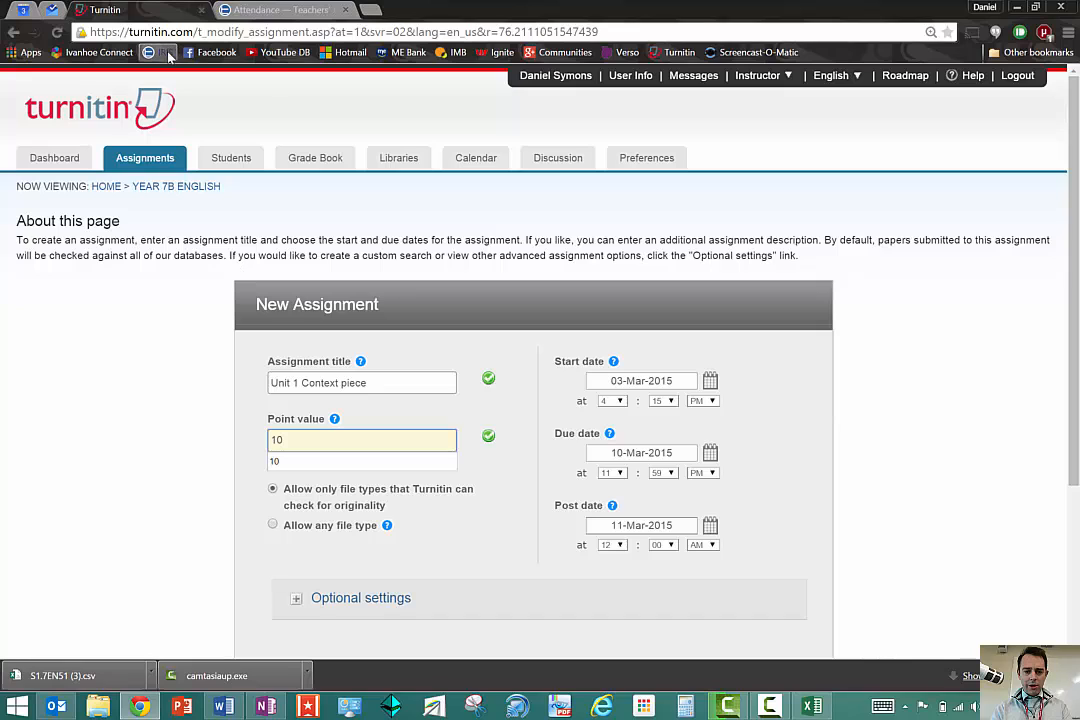
{"action": "left_click", "coordinate": [225, 409]}
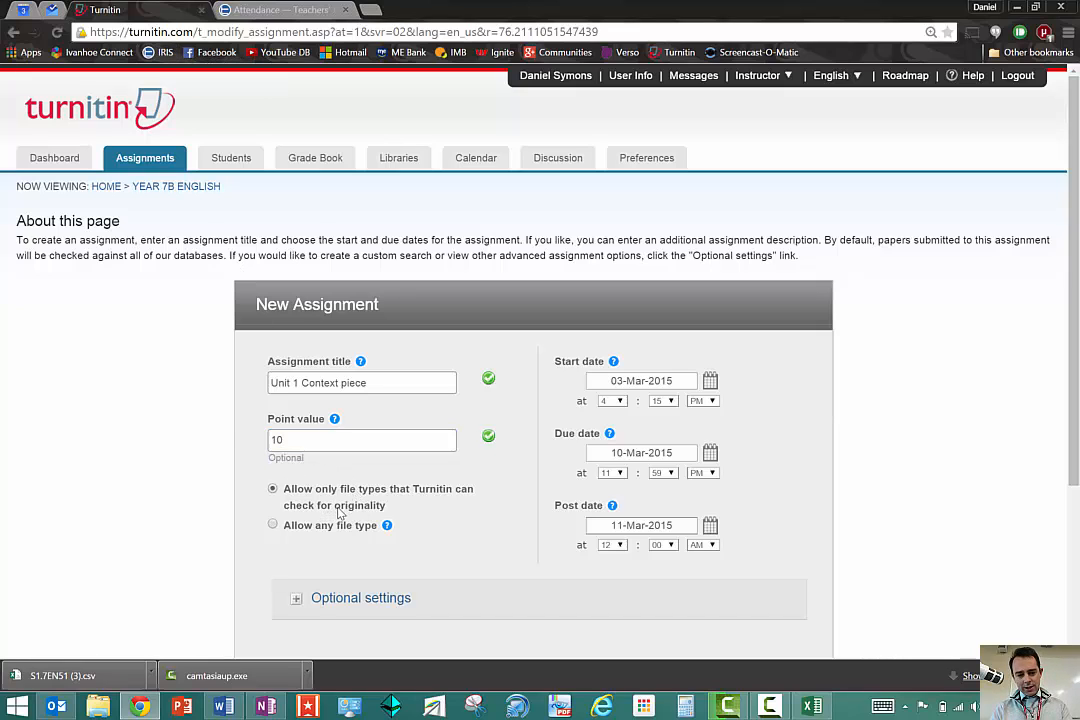
- Expand the optional settings of the new assignment
{"action": "mouse_move", "coordinate": [388, 527]}
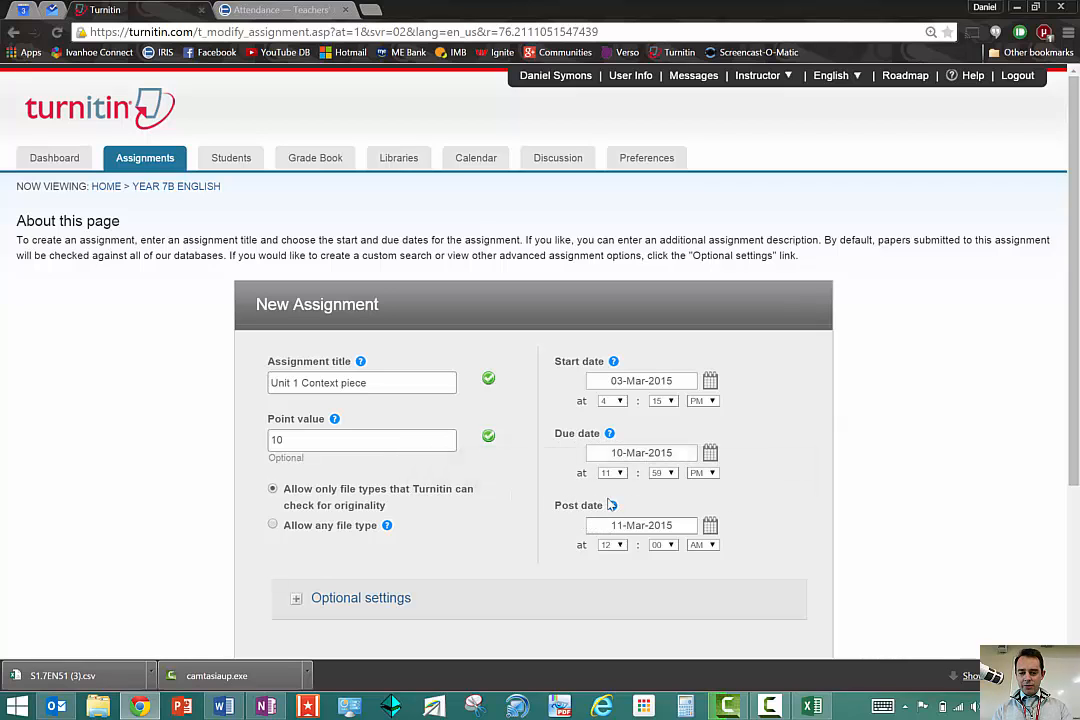
{"action": "mouse_move", "coordinate": [614, 506]}
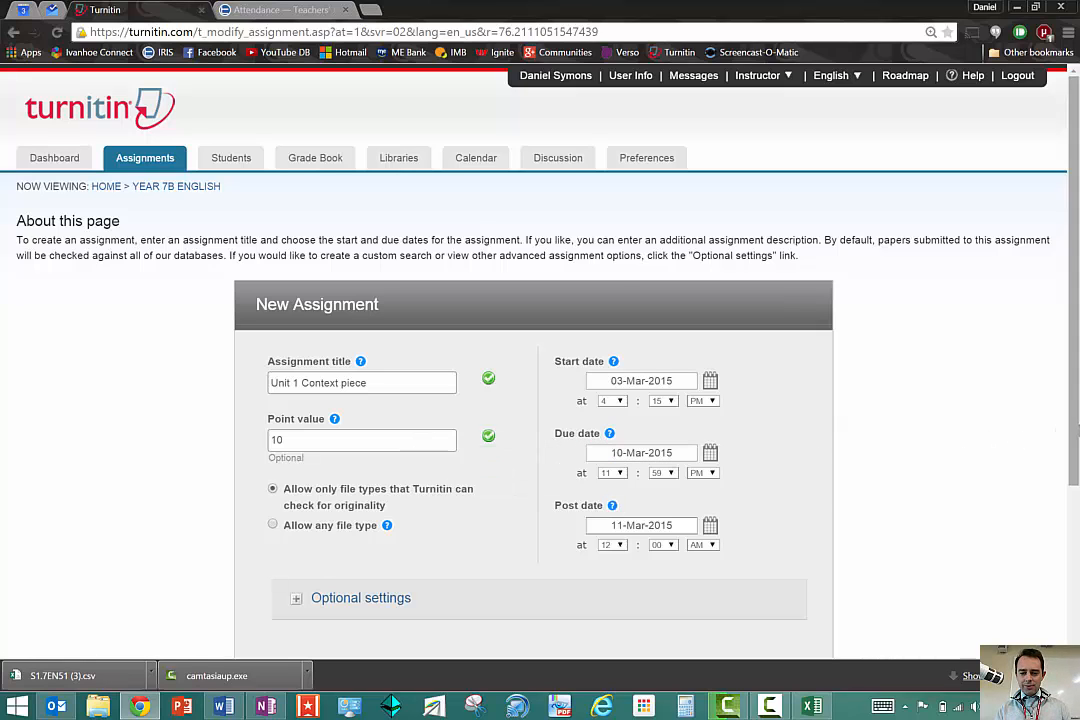
{"action": "scroll", "coordinate": [540, 400], "scroll_direction": "down", "scroll_amount": 3}
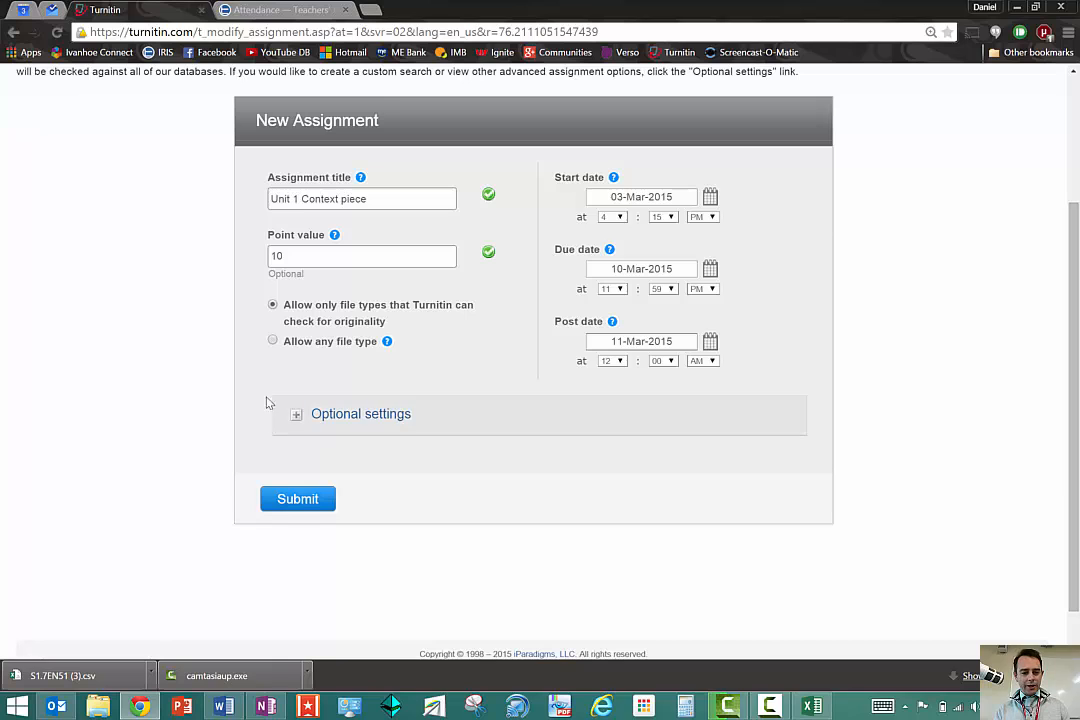
{"action": "left_click", "coordinate": [294, 415]}
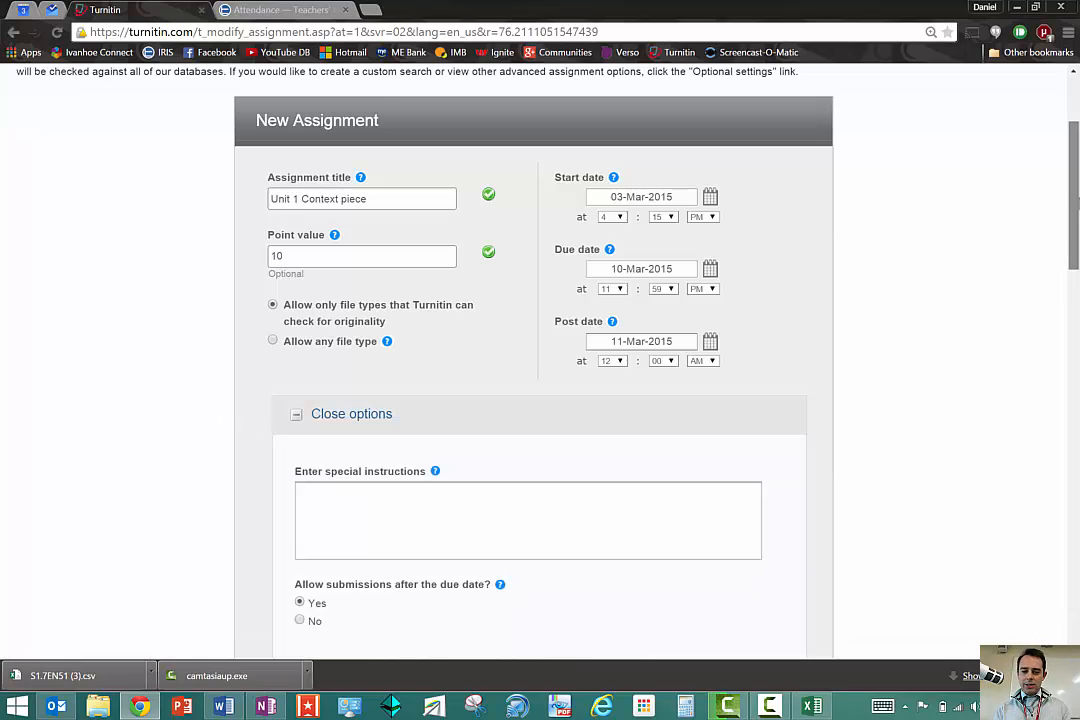
- Review the optional settings for late submissions, Originality Reports, similarity exclusions, paper repository, search options and the GradeMark rubric
{"action": "scroll", "coordinate": [1076, 210], "scroll_direction": "down", "scroll_amount": 3}
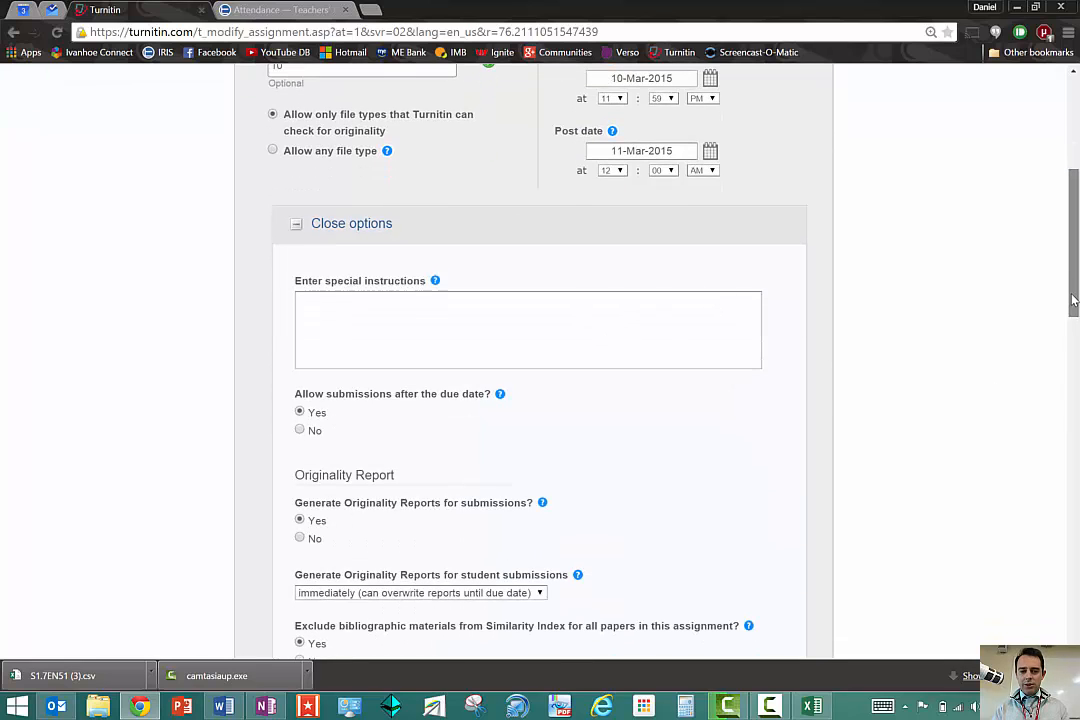
{"action": "scroll", "coordinate": [1074, 349], "scroll_direction": "down", "scroll_amount": 3}
{"action": "scroll", "coordinate": [1074, 349], "scroll_direction": "down", "scroll_amount": 1}
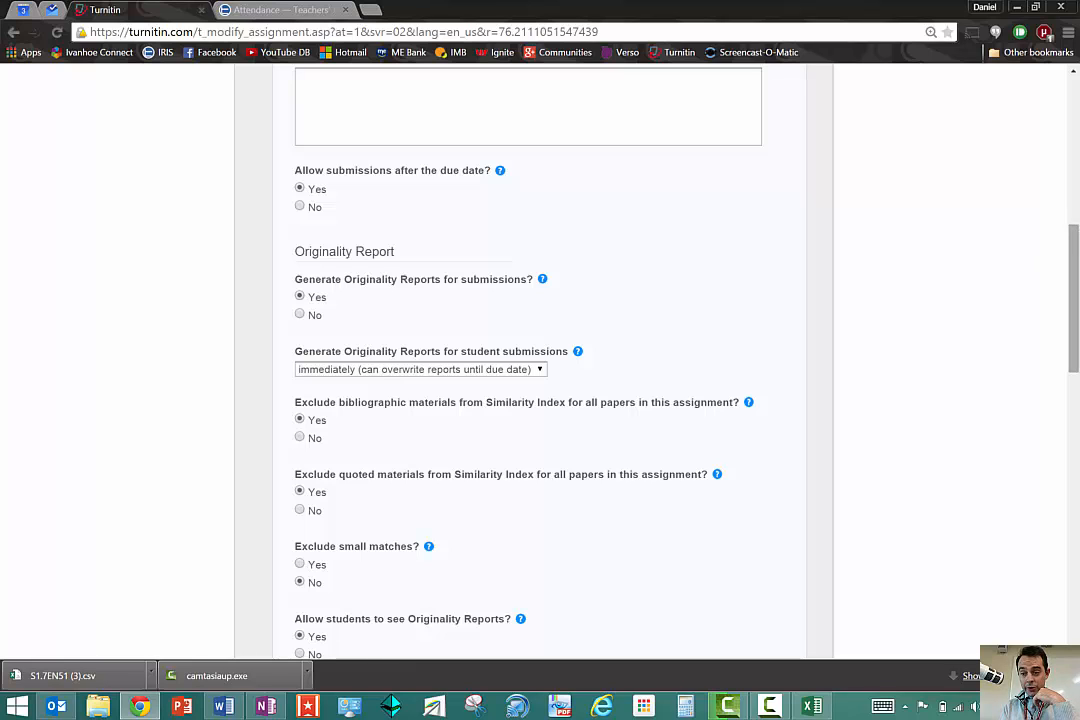
{"action": "scroll", "coordinate": [445, 185], "scroll_direction": "down", "scroll_amount": 3}
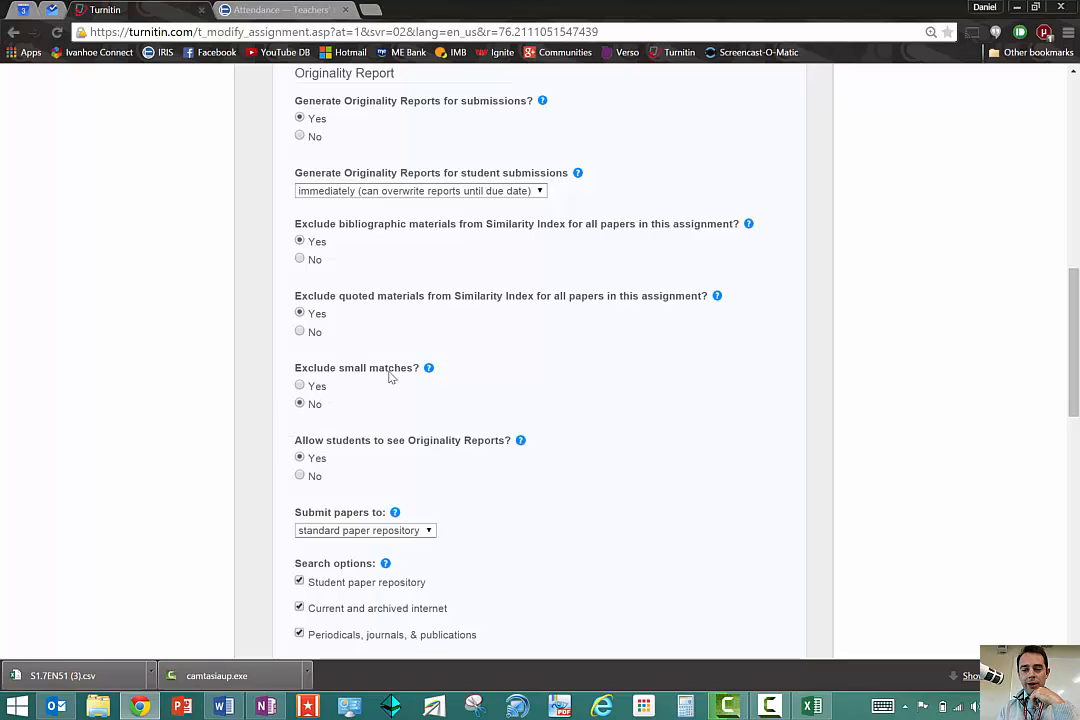
{"action": "left_click_drag", "start_coordinate": [1075, 383], "coordinate": [1075, 400]}
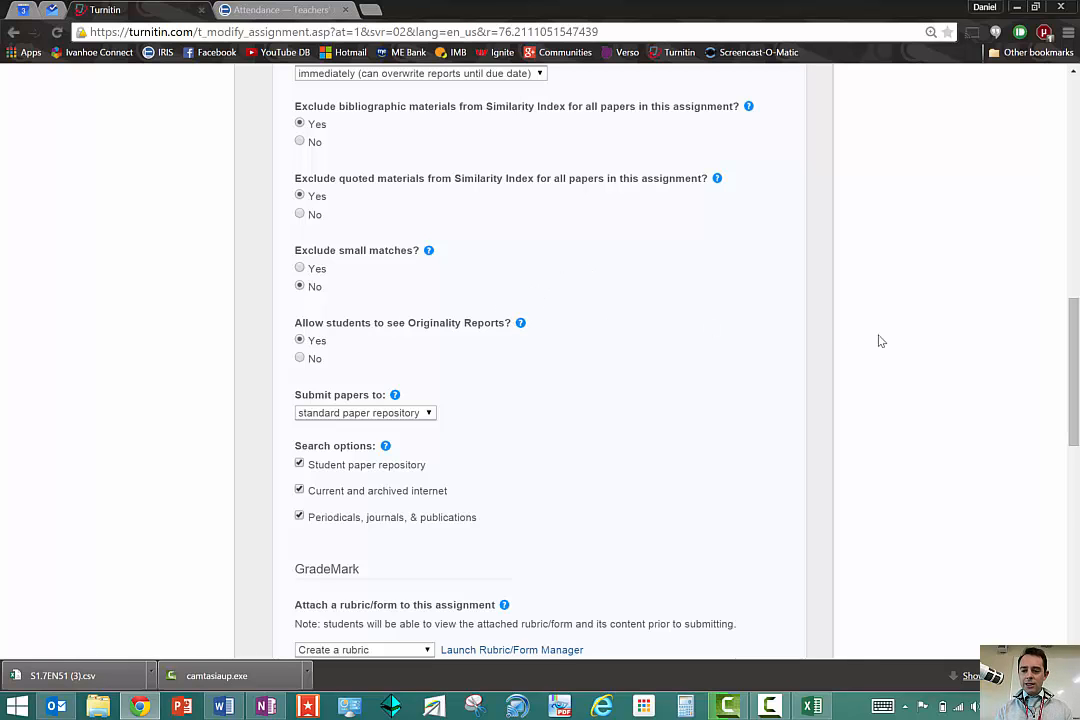
{"action": "scroll", "coordinate": [1077, 344], "scroll_direction": "down", "scroll_amount": 3}
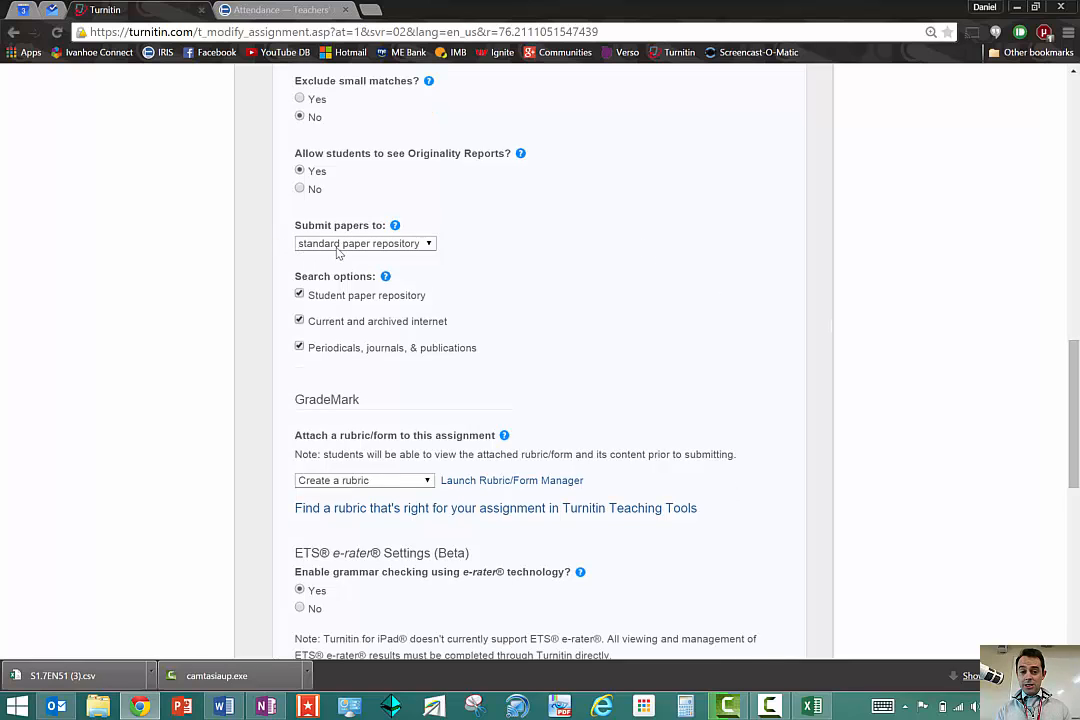
{"action": "left_click", "coordinate": [417, 244]}
{"action": "left_click", "coordinate": [417, 244]}
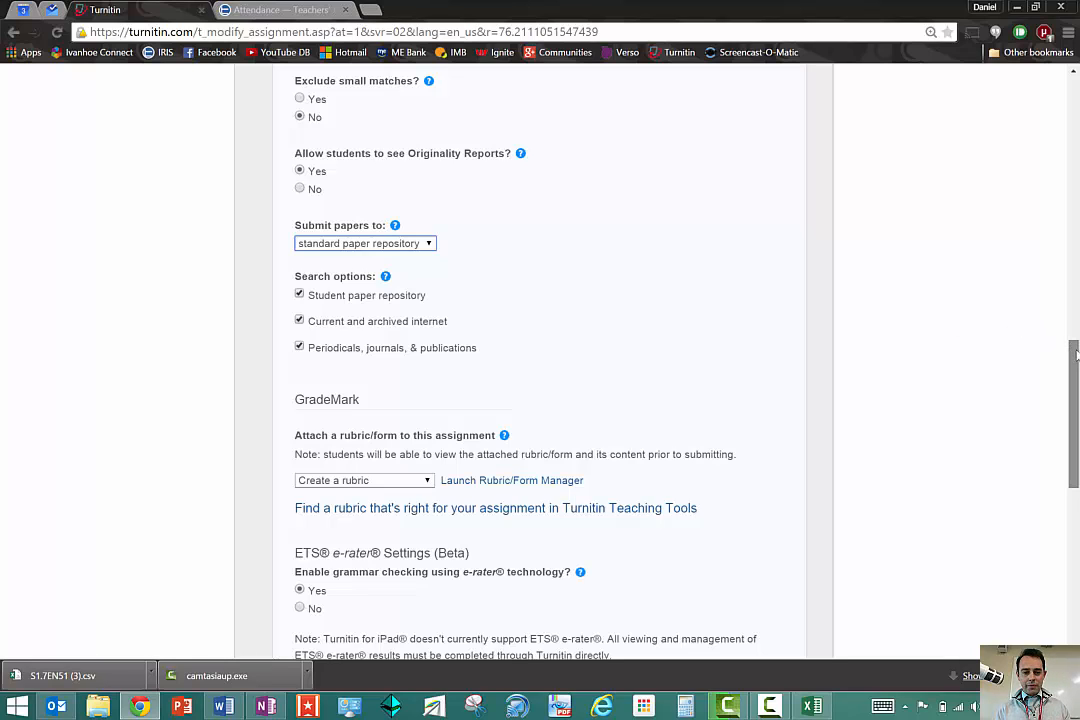
{"action": "left_click_drag", "start_coordinate": [1075, 358], "coordinate": [1075, 377]}
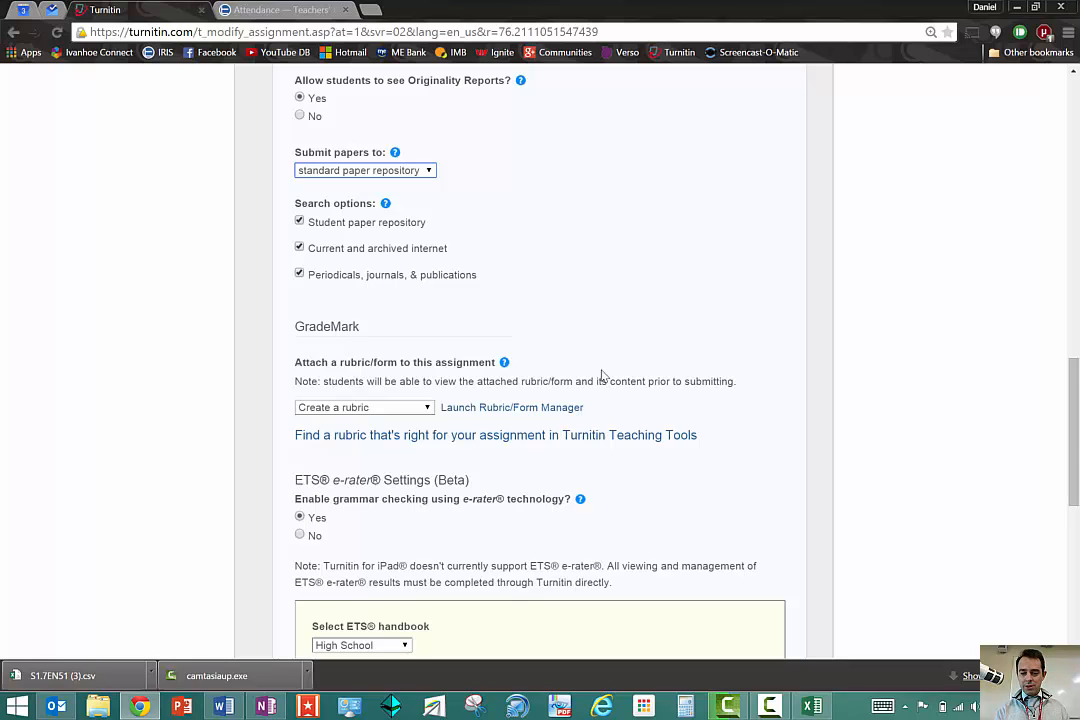
{"action": "scroll", "coordinate": [1068, 441], "scroll_direction": "down", "scroll_amount": 1}
{"action": "left_click_drag", "start_coordinate": [1077, 469], "coordinate": [1077, 475]}
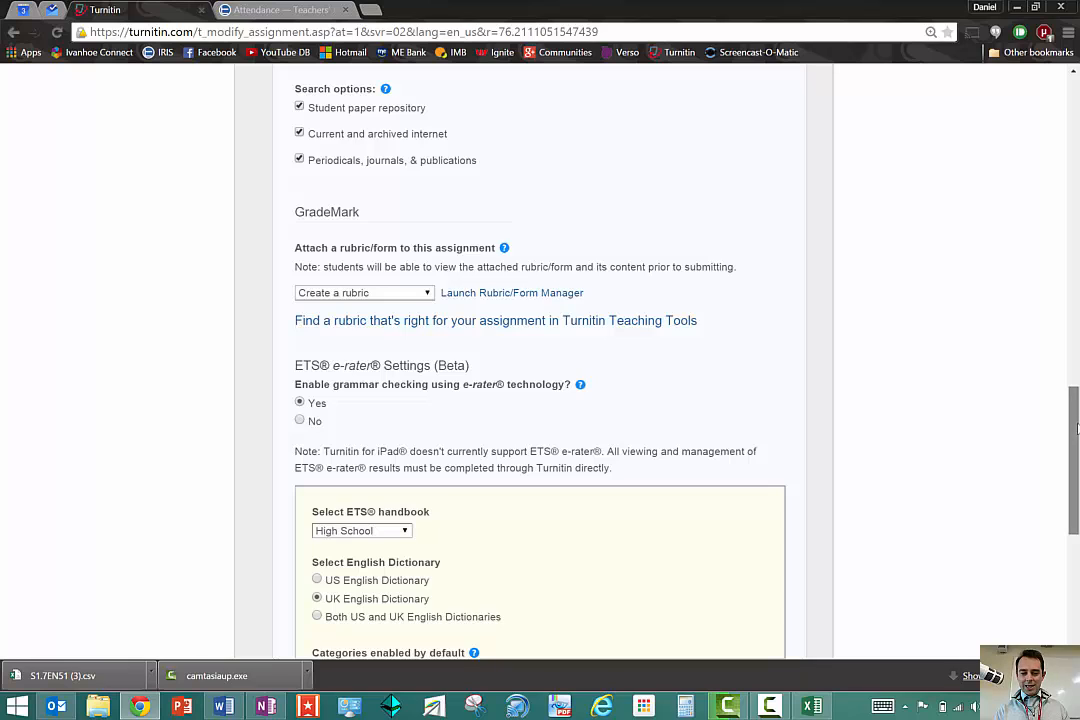
- Select the UK English Dictionary for e-rater grammar checking and submit the new assignment
{"action": "left_click_drag", "start_coordinate": [1076, 420], "coordinate": [1073, 481]}
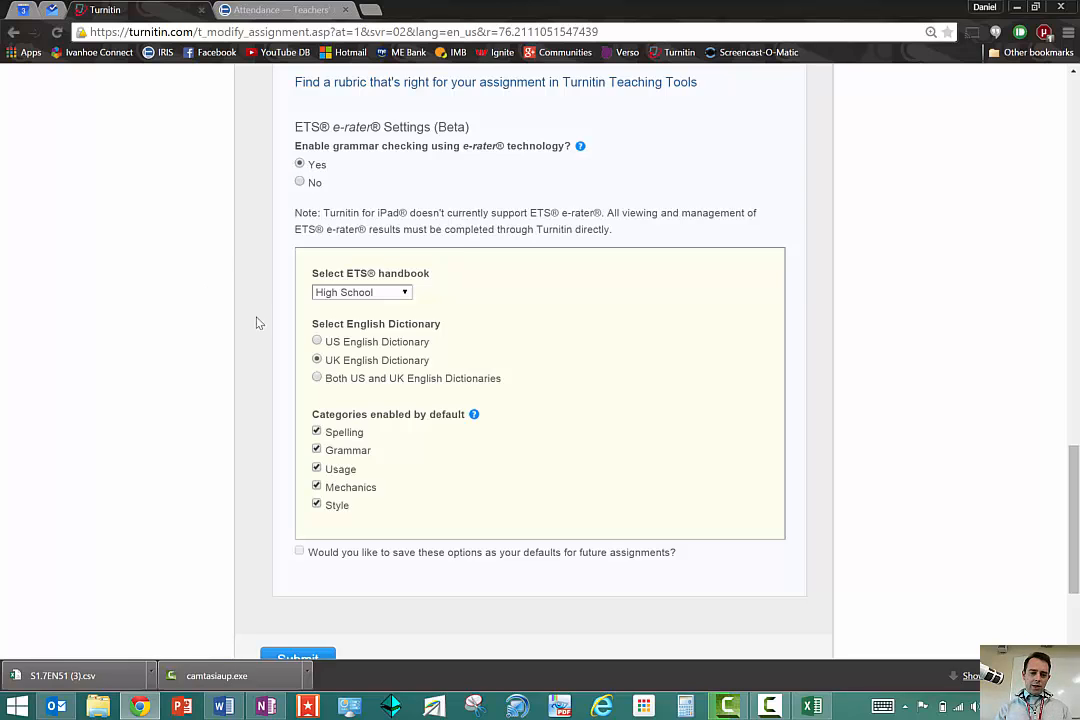
{"action": "left_click", "coordinate": [316, 360]}
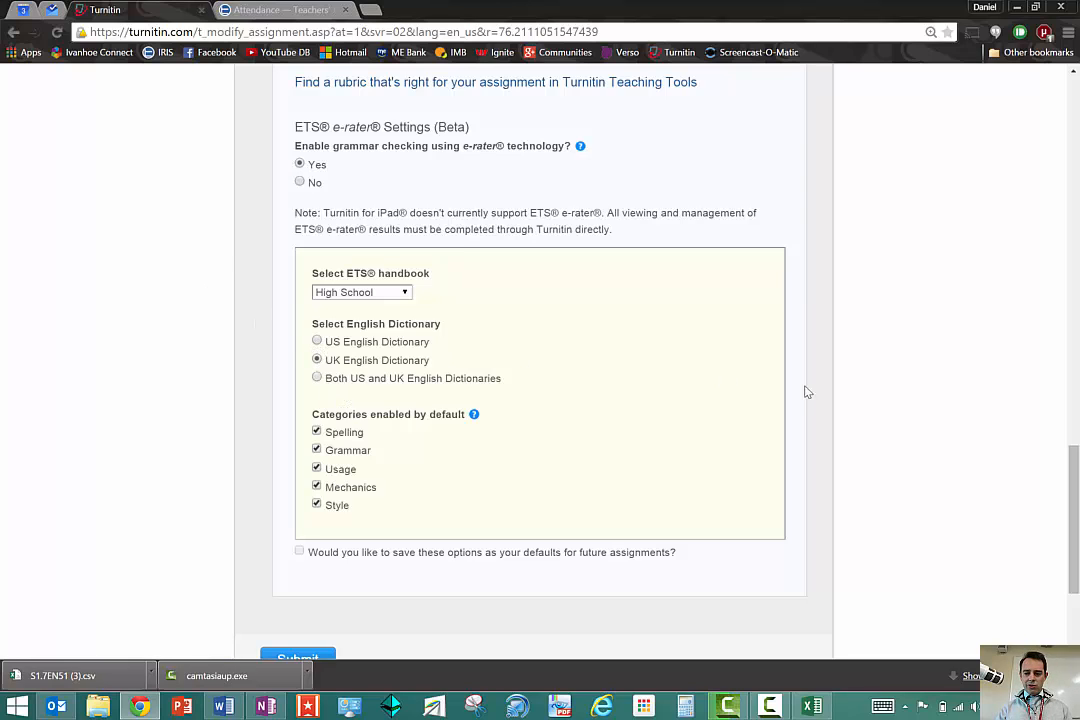
{"action": "left_click_drag", "start_coordinate": [1075, 461], "coordinate": [1075, 467]}
{"action": "scroll", "coordinate": [1075, 467], "scroll_direction": "down", "scroll_amount": 2}
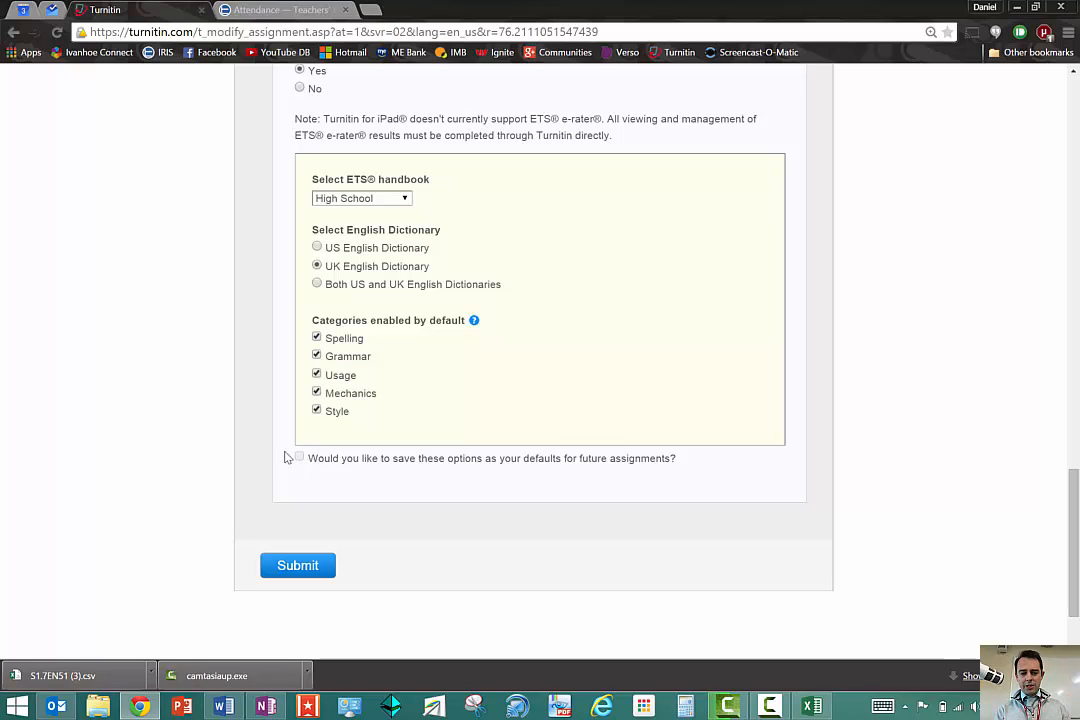
{"action": "left_click", "coordinate": [292, 566]}
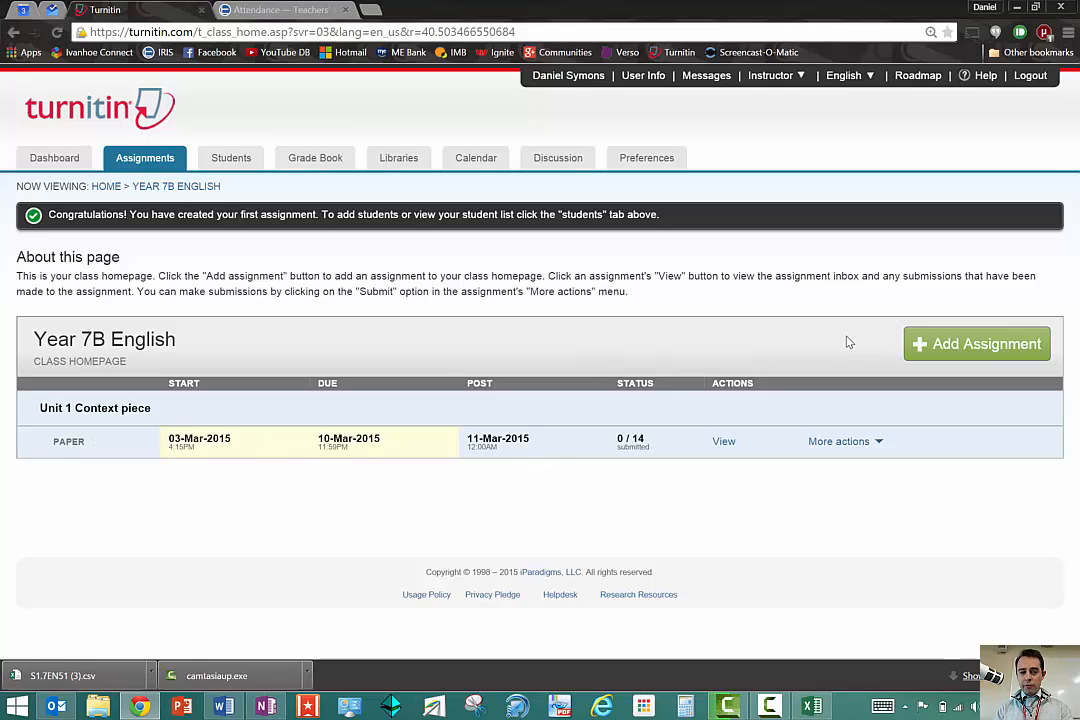
- Start another assignment for the class, choosing Revision Assignment as its type
{"action": "left_click", "coordinate": [957, 345]}
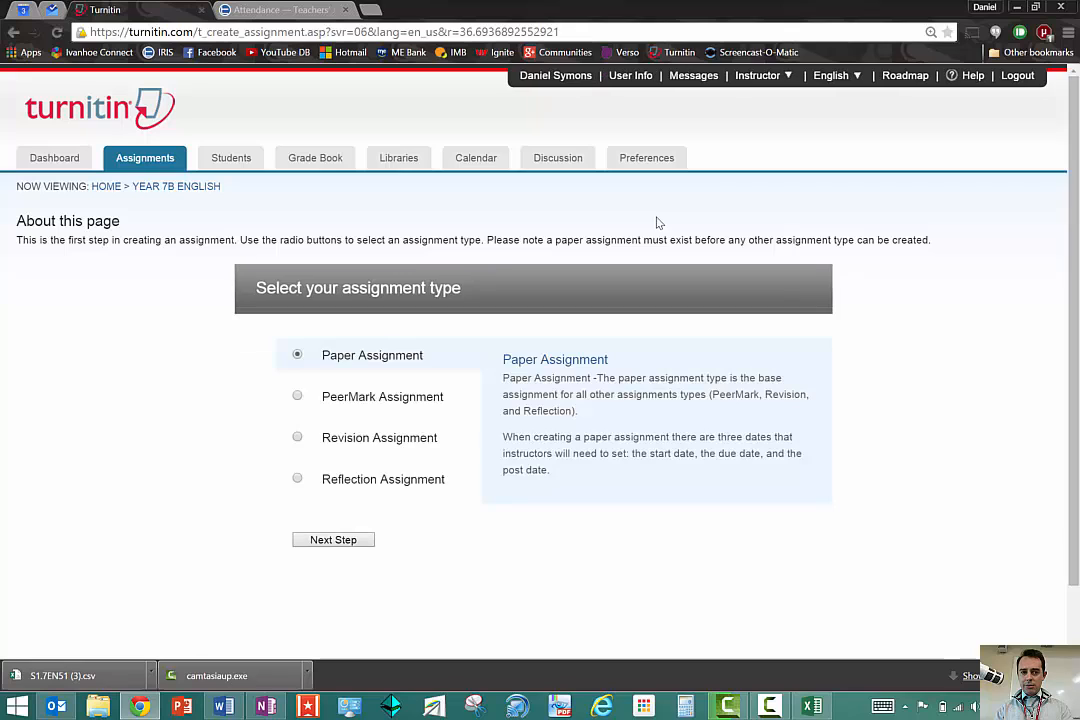
{"action": "left_click", "coordinate": [298, 438]}
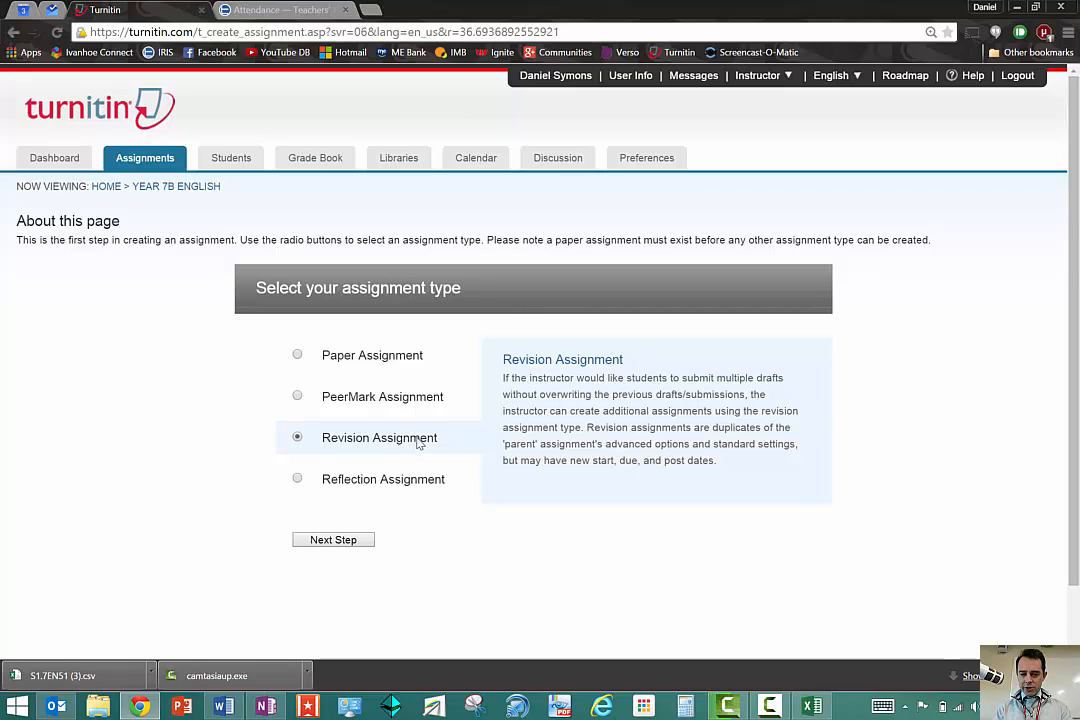
{"action": "left_click", "coordinate": [349, 545]}
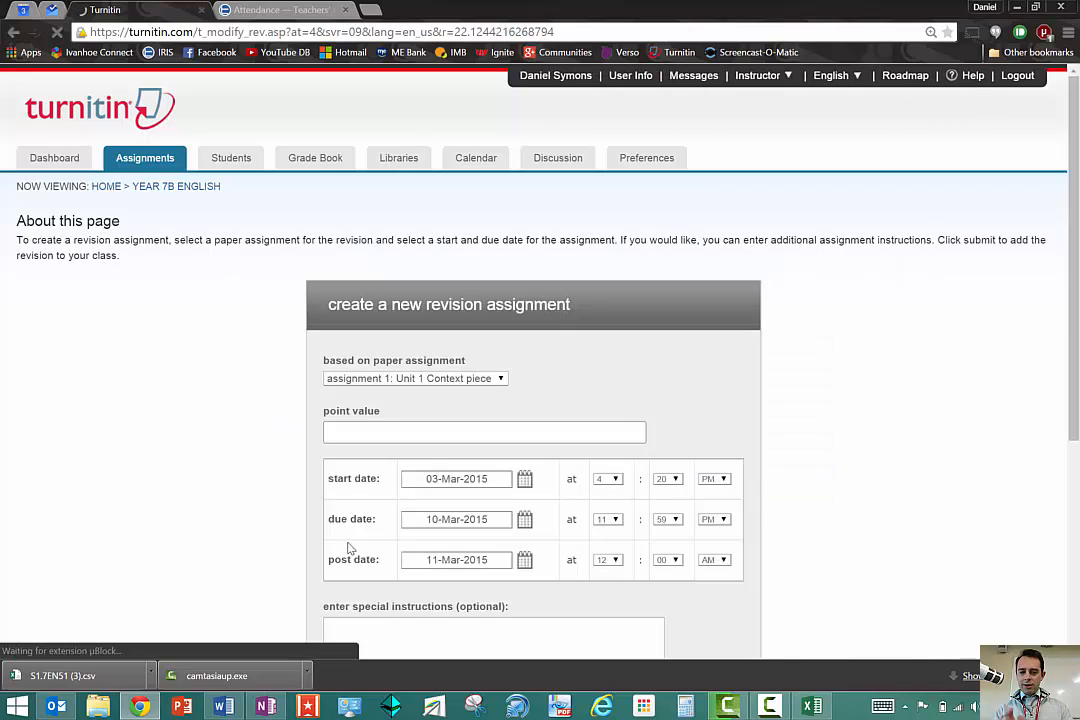
- Base the revision on "assignment 1: Unit 1 Context piece" and submit it, leaving the point value and special instructions blank
{"action": "left_click", "coordinate": [469, 379]}
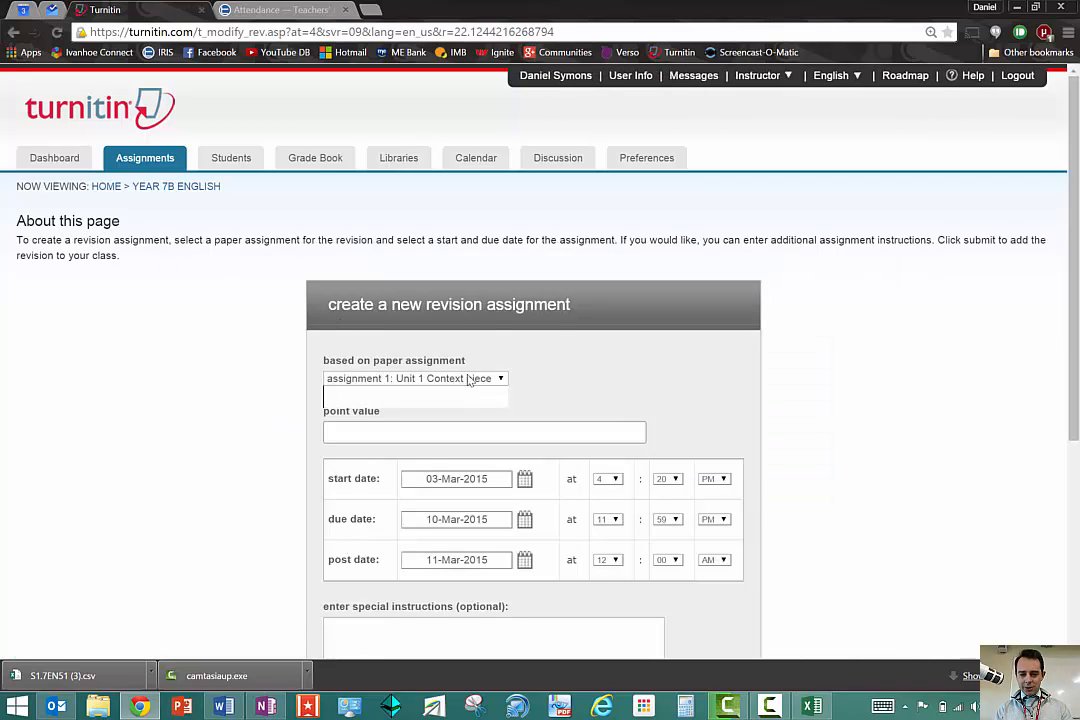
{"action": "left_click", "coordinate": [417, 402]}
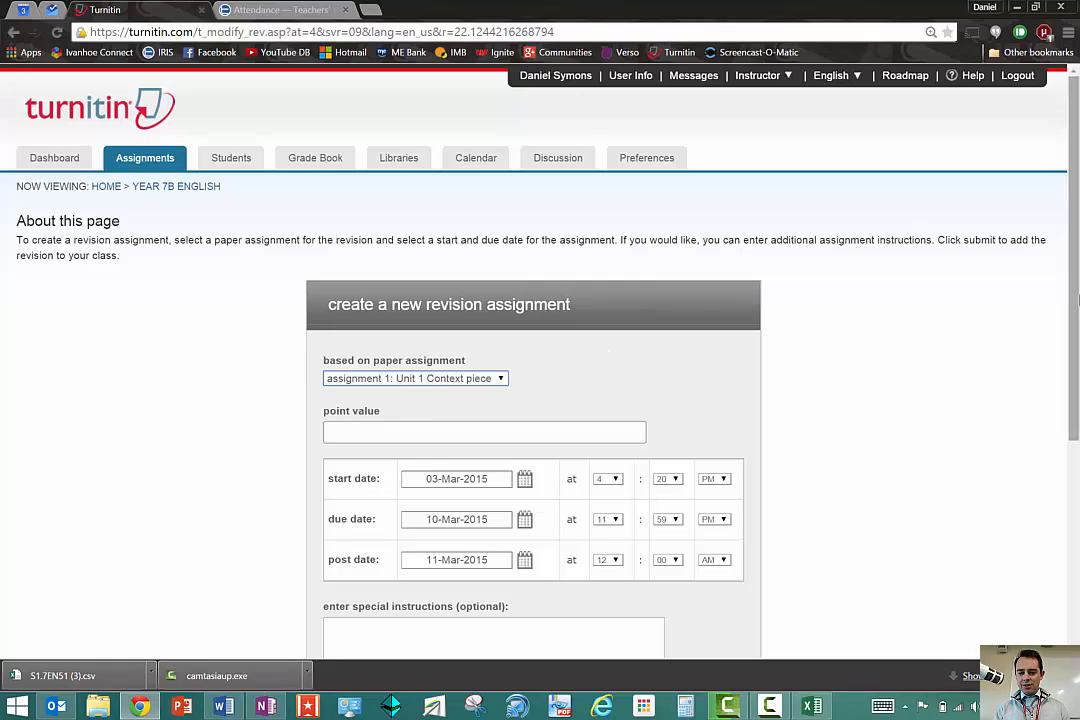
{"action": "scroll", "coordinate": [1077, 298], "scroll_direction": "down", "scroll_amount": 4}
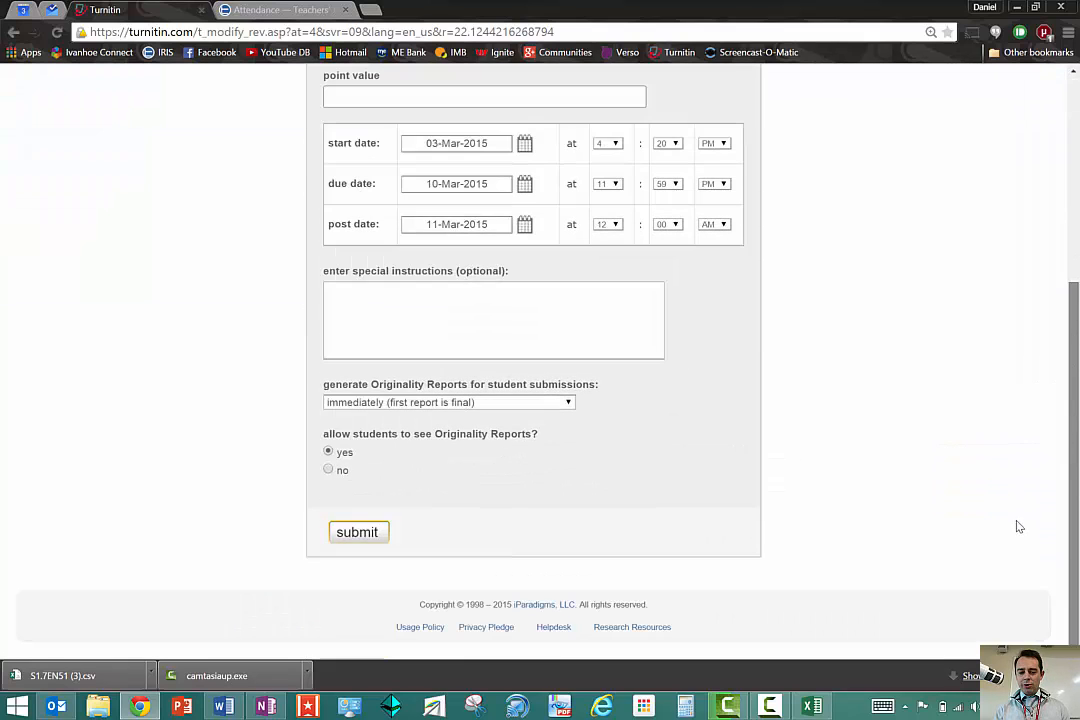
{"action": "left_click", "coordinate": [358, 533]}
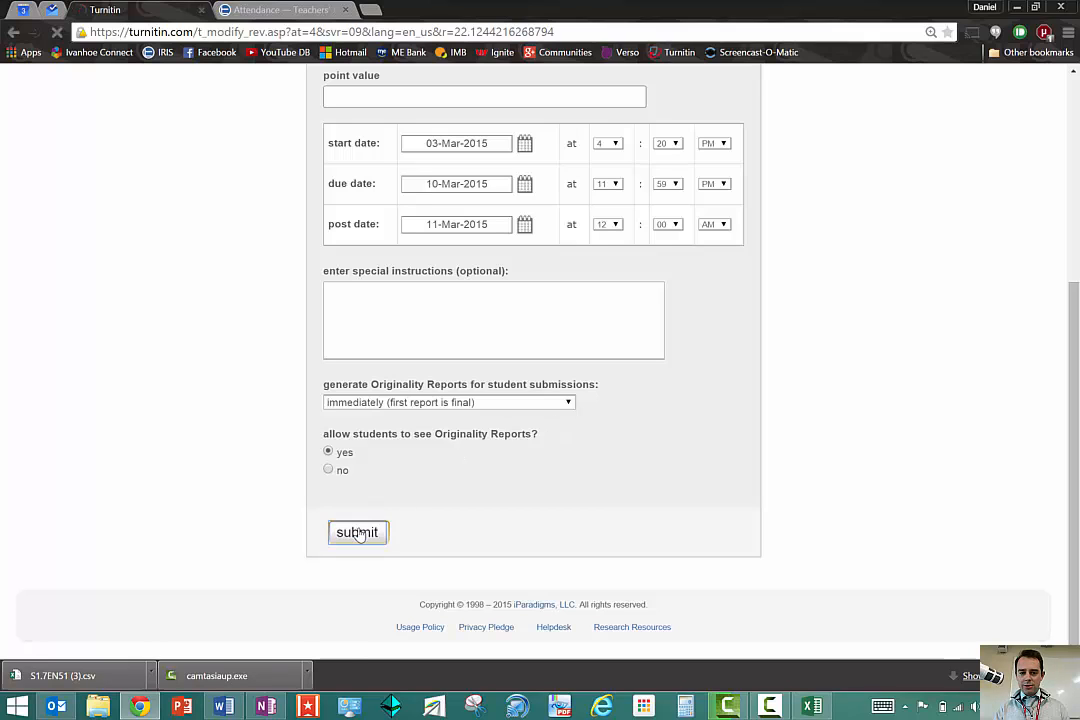